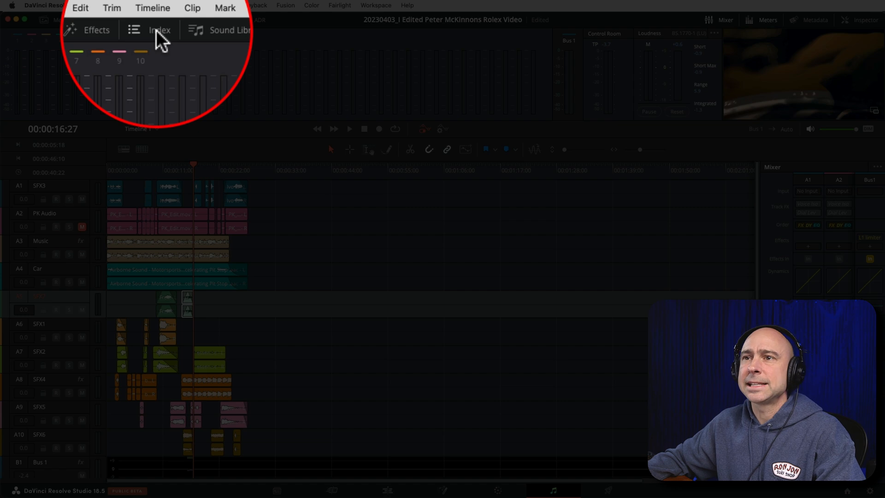
# Open the Index track list, try moving track SFX1 down to SFX4's position, and undo the move.
pyautogui.click(155, 30)
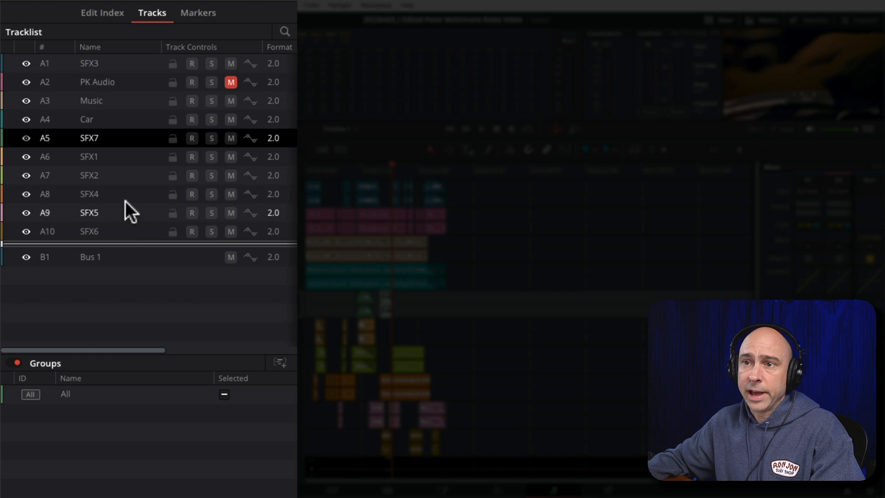
pyautogui.moveTo(128, 157); pyautogui.dragTo(134, 198)
pyautogui.press('super+z')
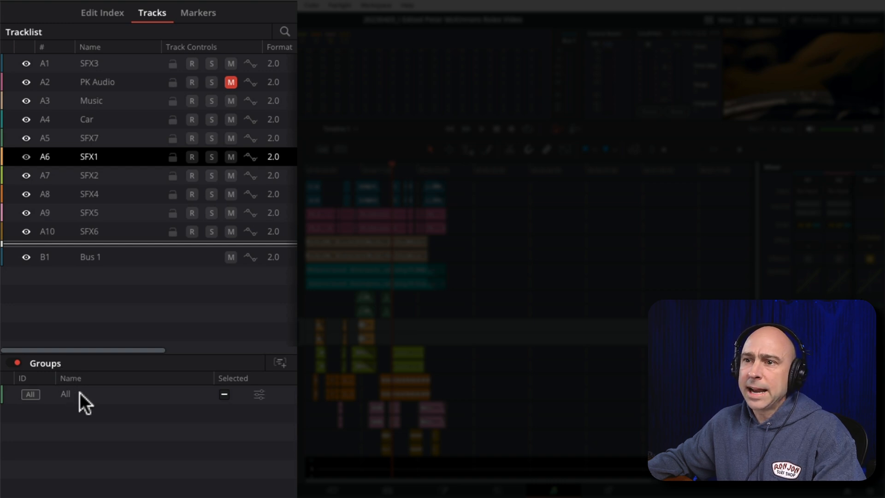
pyautogui.click(31, 394)
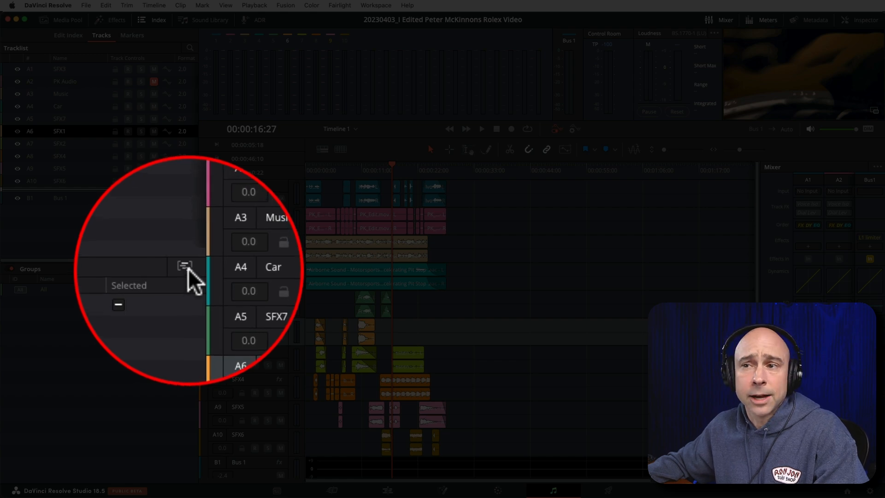
# Start a new track group, name it SFX Group and keep its colour green.
pyautogui.click(189, 269)
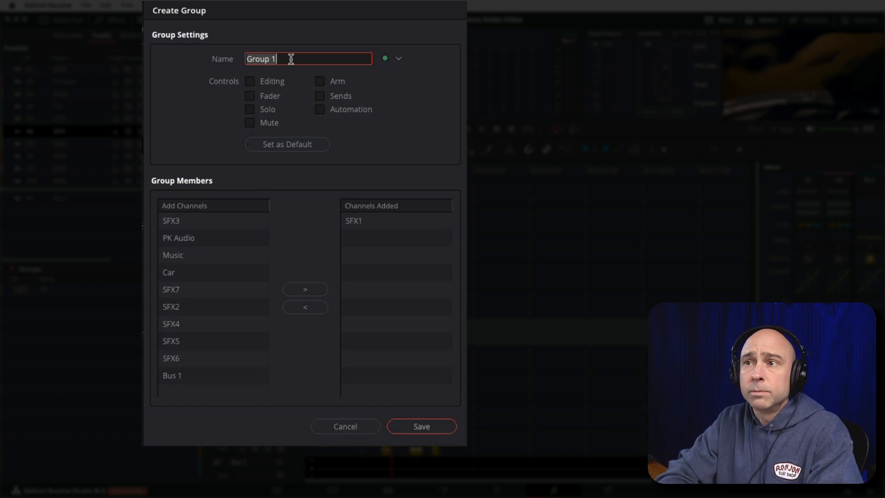
pyautogui.write('SFX Group')
pyautogui.click(399, 58)
pyautogui.click(407, 51)
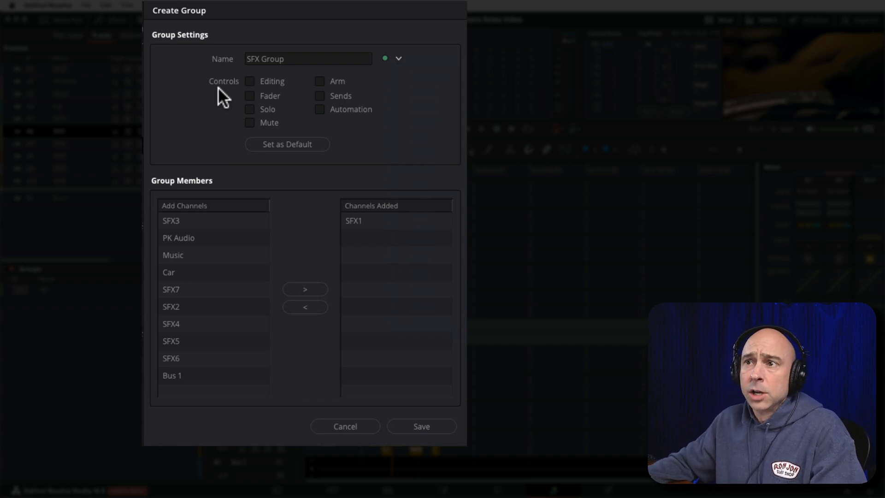
# Link Editing, Fader, Solo, Mute, Arm, Sends and Automation for the group and make this control set the default.
pyautogui.click(281, 82)
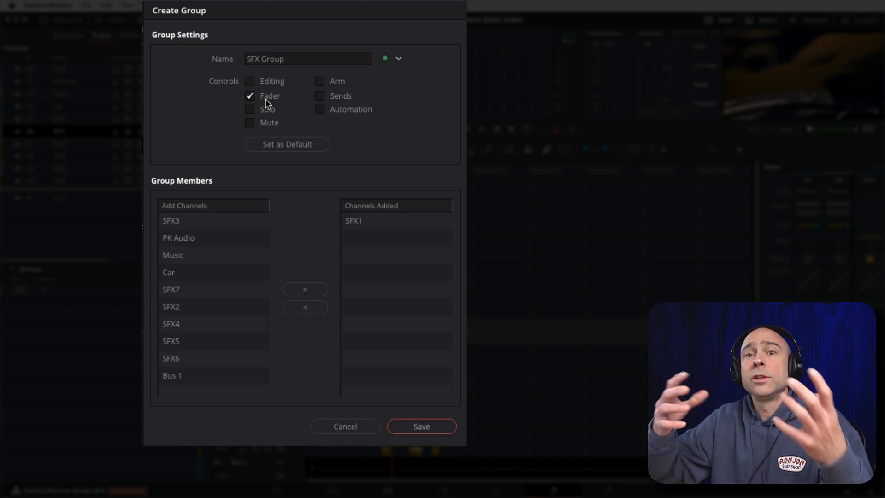
pyautogui.click(270, 110)
pyautogui.click(275, 122)
pyautogui.click(332, 82)
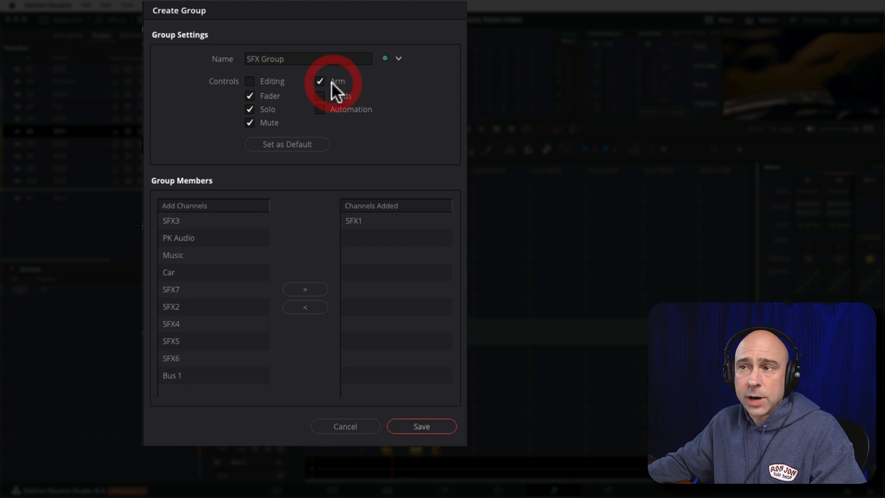
pyautogui.click(364, 114)
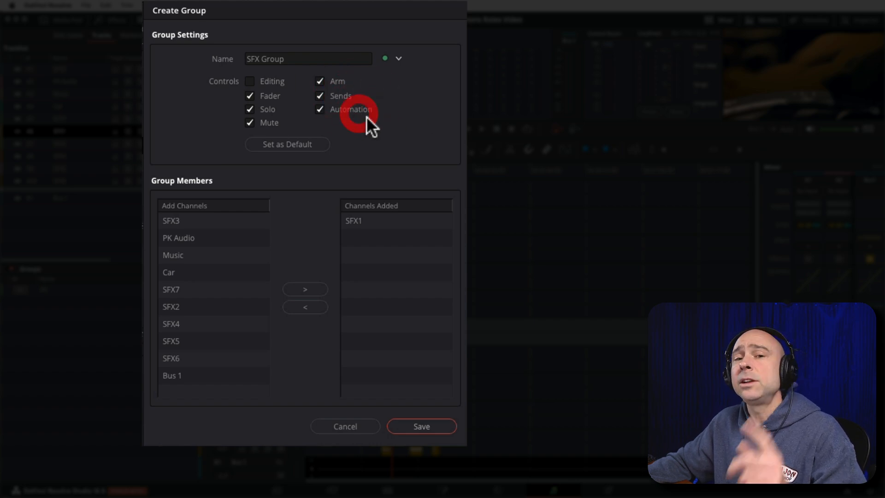
pyautogui.click(278, 82)
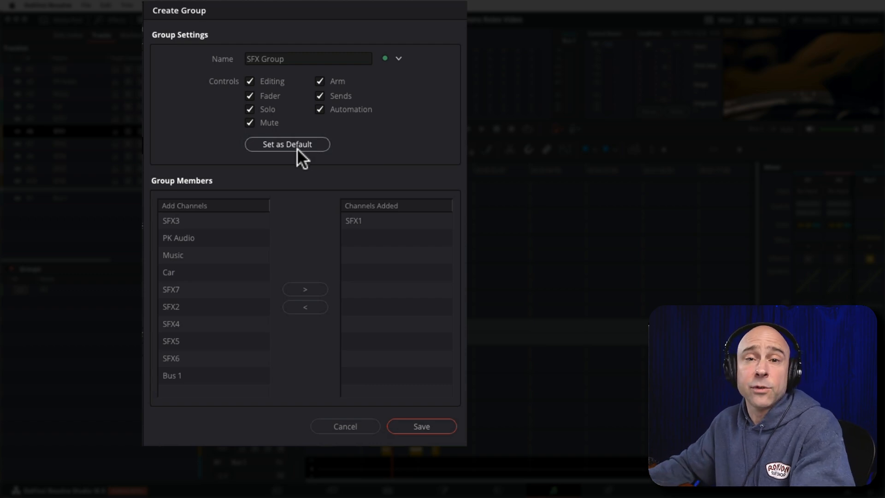
pyautogui.click(280, 147)
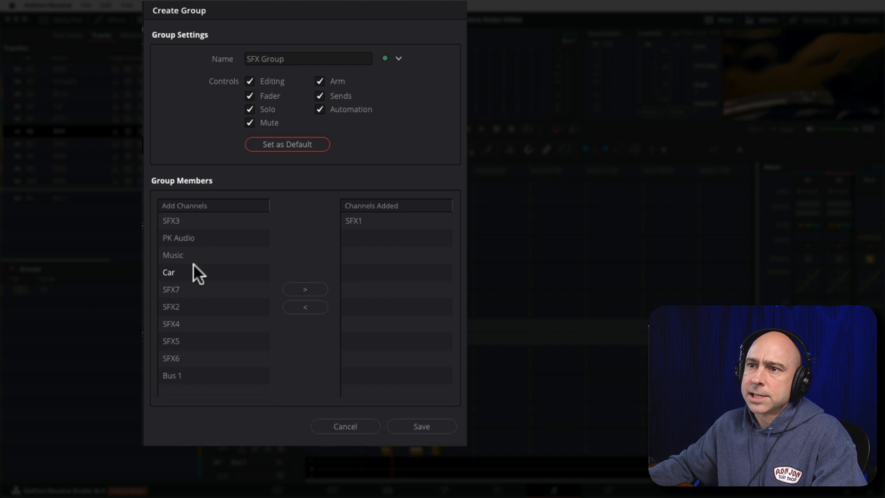
# Add channels SFX3, SFX7, SFX2, SFX4 and SFX5 to the group alongside SFX1 and save it.
pyautogui.click(181, 221)
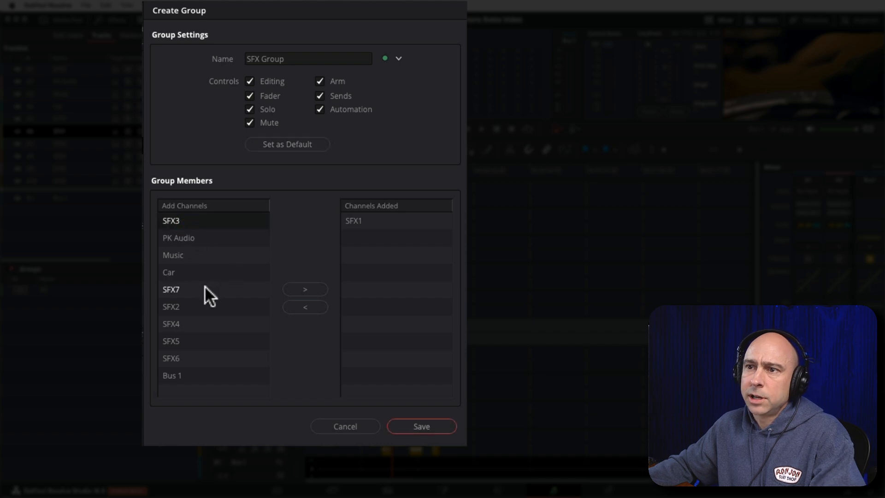
pyautogui.keyDown('super'); pyautogui.click(217, 289); pyautogui.keyUp('super')
pyautogui.keyDown('super'); pyautogui.click(227, 307); pyautogui.keyUp('super')
pyautogui.keyDown('super'); pyautogui.click(227, 325); pyautogui.keyUp('super')
pyautogui.keyDown('super'); pyautogui.click(233, 342); pyautogui.keyUp('super')
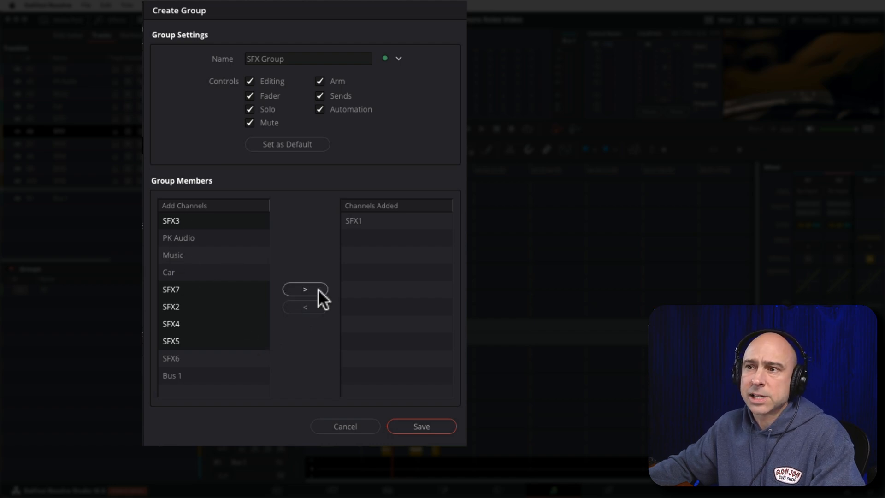
pyautogui.click(305, 289)
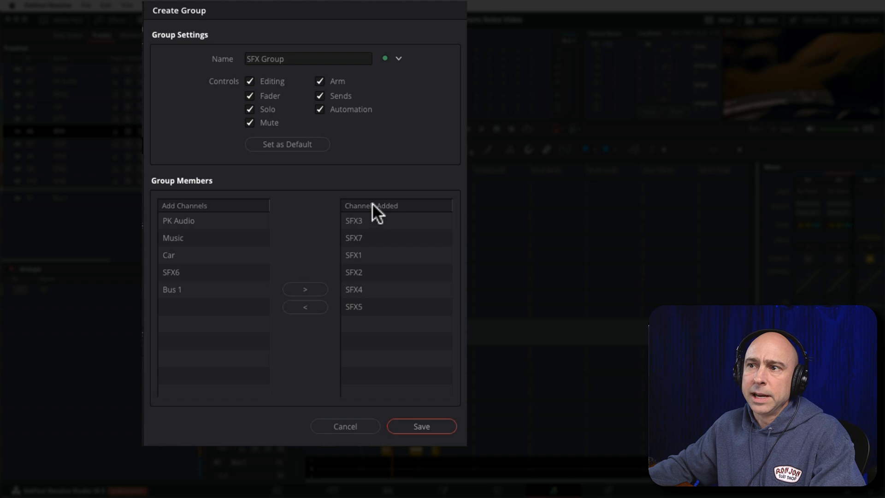
pyautogui.click(430, 424)
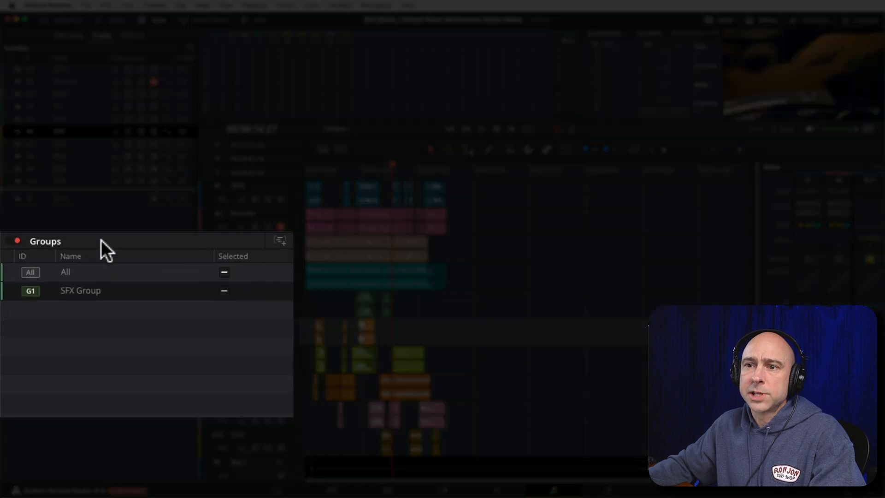
# Review the SFX Group's settings and members, and close them without changes.
pyautogui.moveTo(95, 294)
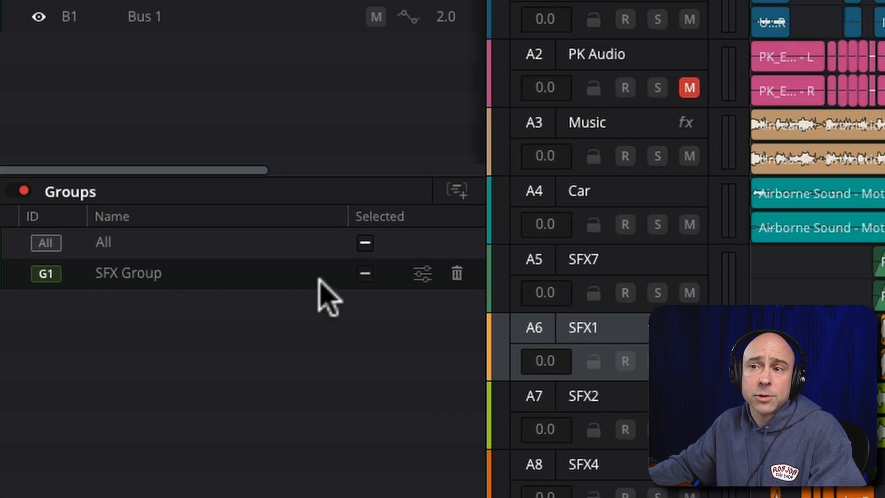
pyautogui.click(424, 280)
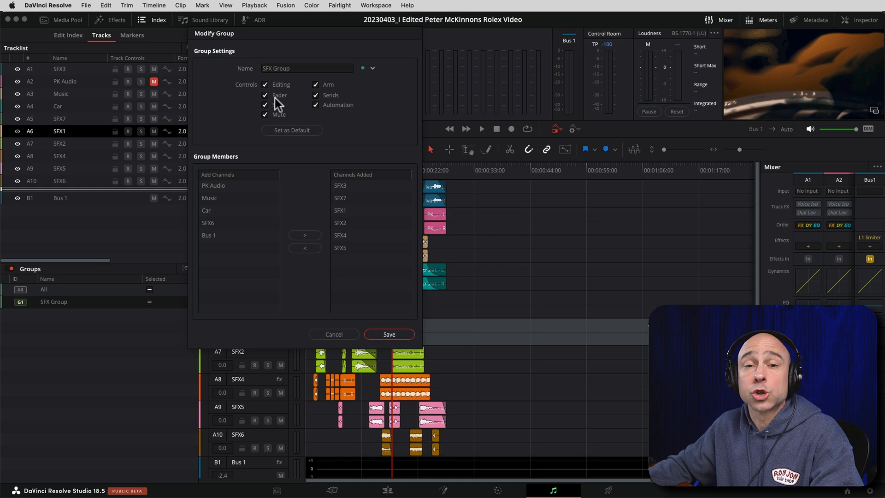
pyautogui.click(324, 334)
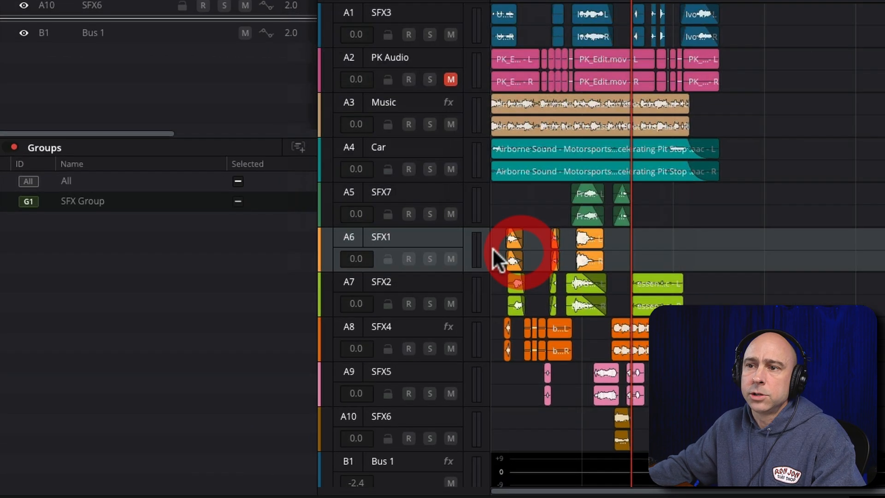
# Switch the SFX Group off and back on twice.
pyautogui.moveTo(186, 301)
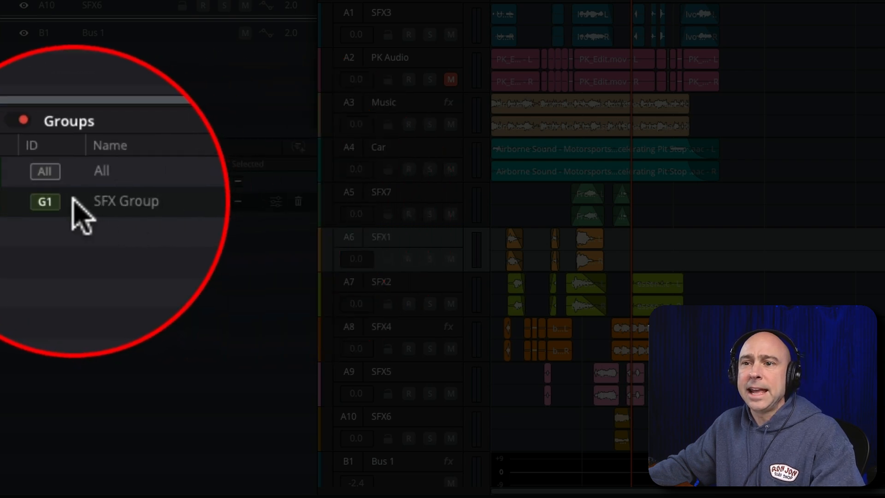
pyautogui.click(44, 201)
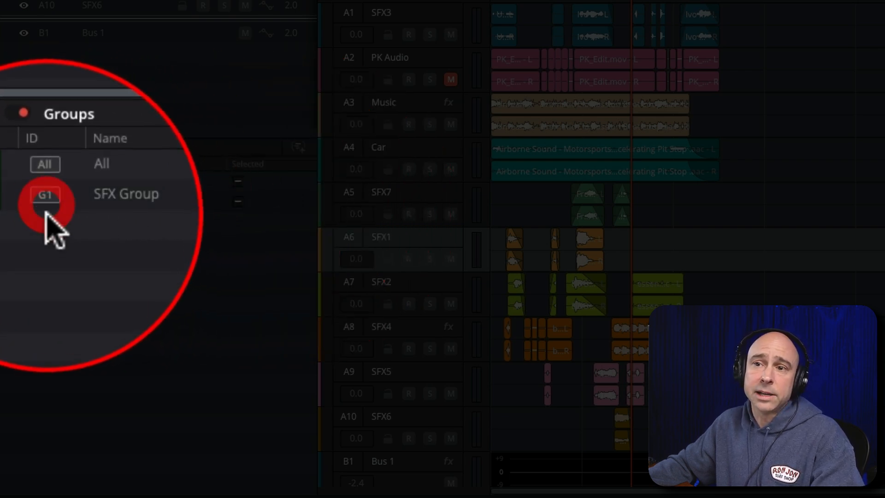
pyautogui.click(44, 201)
pyautogui.click(45, 201)
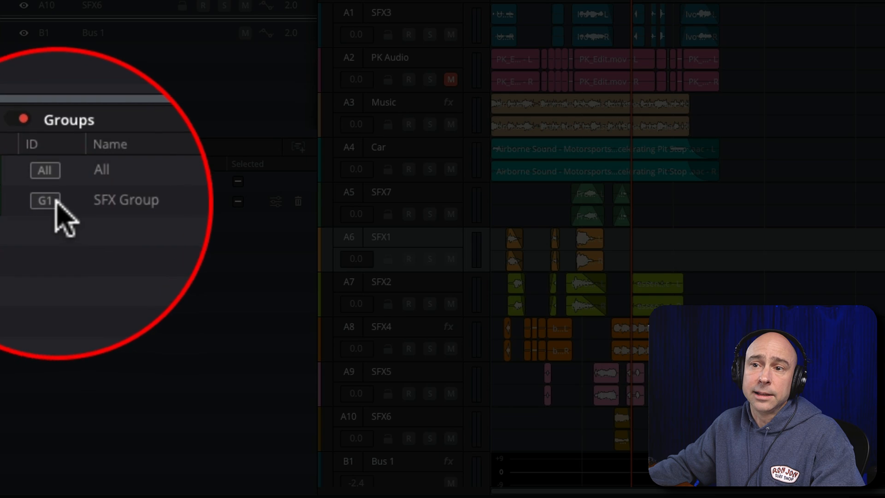
pyautogui.click(48, 202)
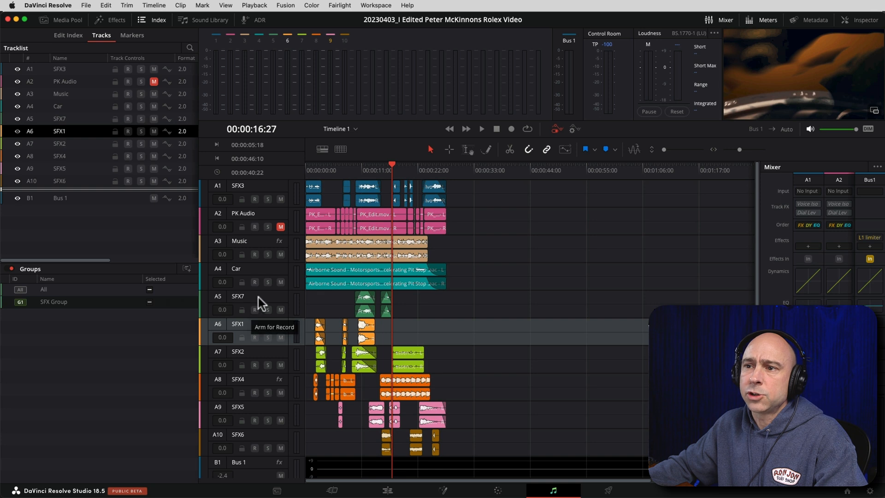
# Test the active group from track SFX7 by turning mute on and off and solo on and off.
pyautogui.click(258, 298)
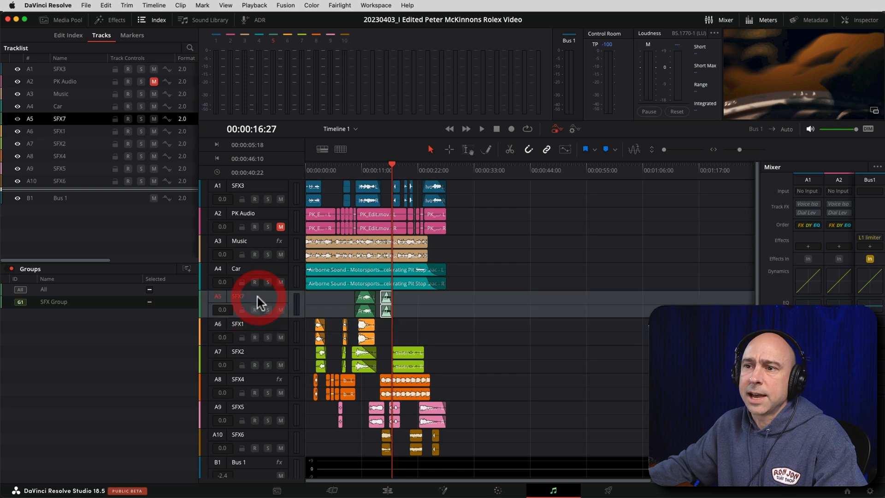
pyautogui.click(281, 310)
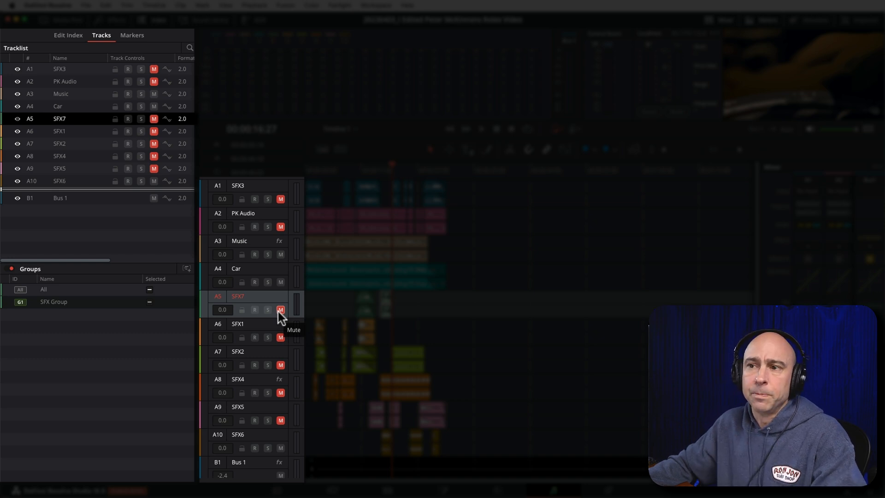
pyautogui.click(280, 309)
pyautogui.click(267, 310)
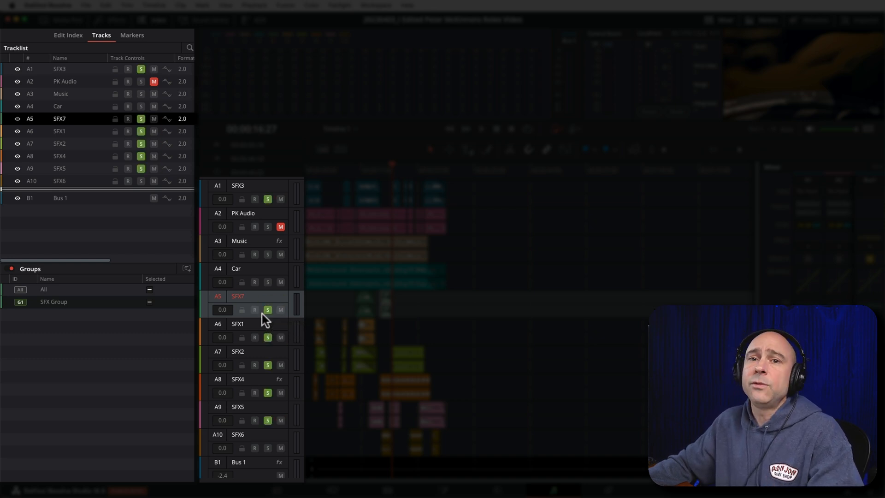
pyautogui.click(263, 311)
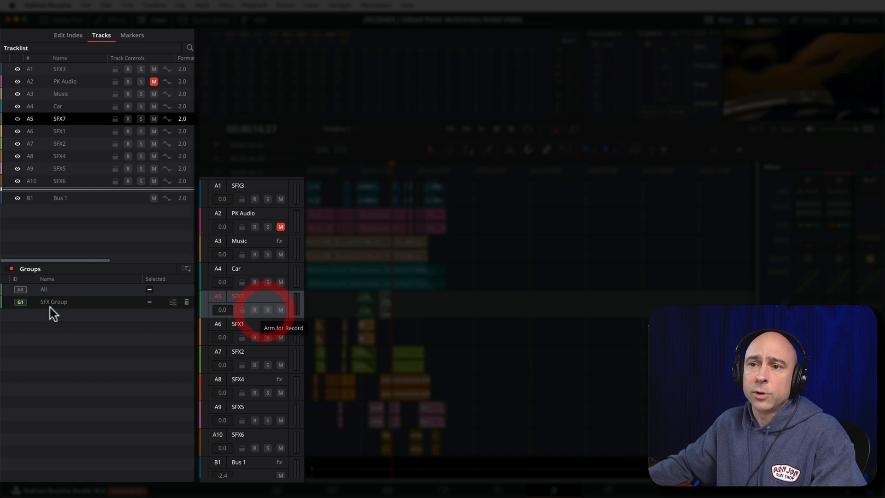
# Disable the SFX Group, solo and unsolo track SFX7 on its own, and re-enable the group.
pyautogui.click(20, 302)
pyautogui.click(268, 310)
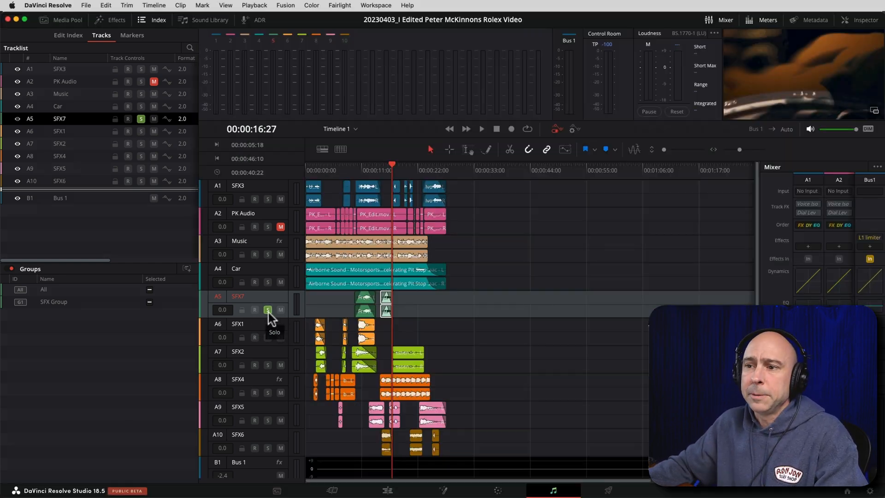
pyautogui.click(268, 311)
pyautogui.click(21, 303)
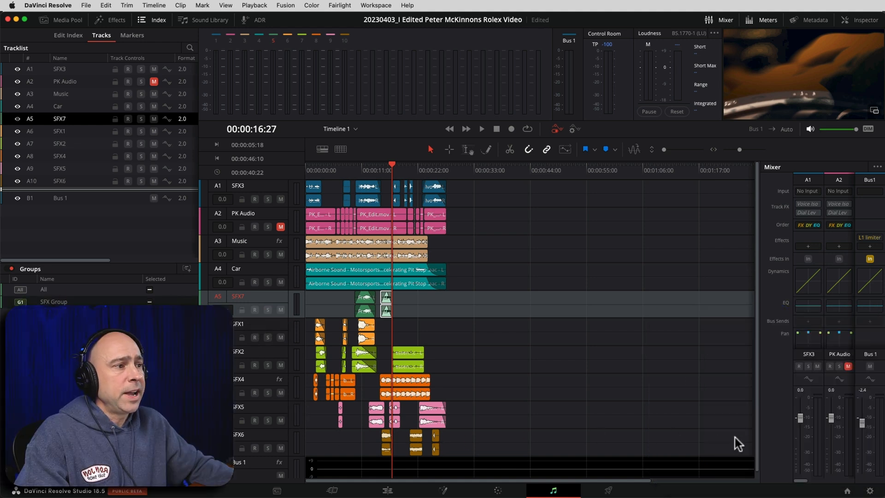
# Widen the Mixer and test the linked faders by lowering SFX7 to about -7.2 dB and resetting it to 0.
pyautogui.moveTo(758, 438); pyautogui.dragTo(759, 437)
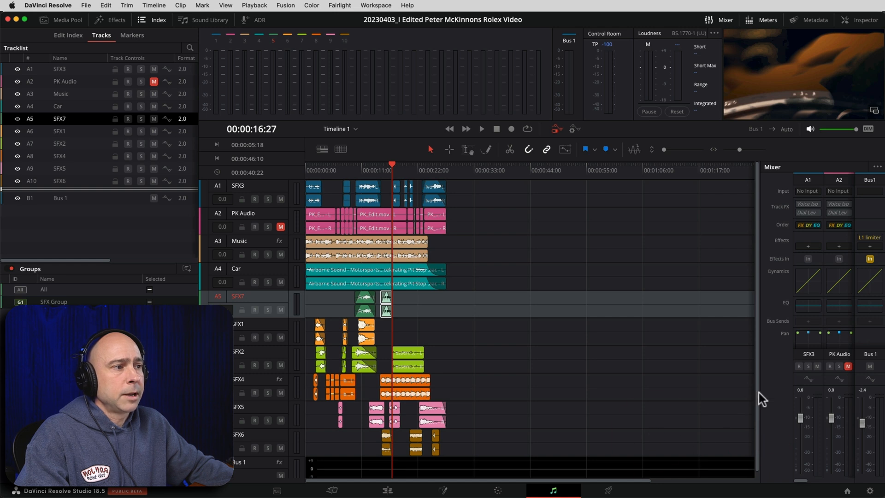
pyautogui.moveTo(760, 377); pyautogui.dragTo(536, 382)
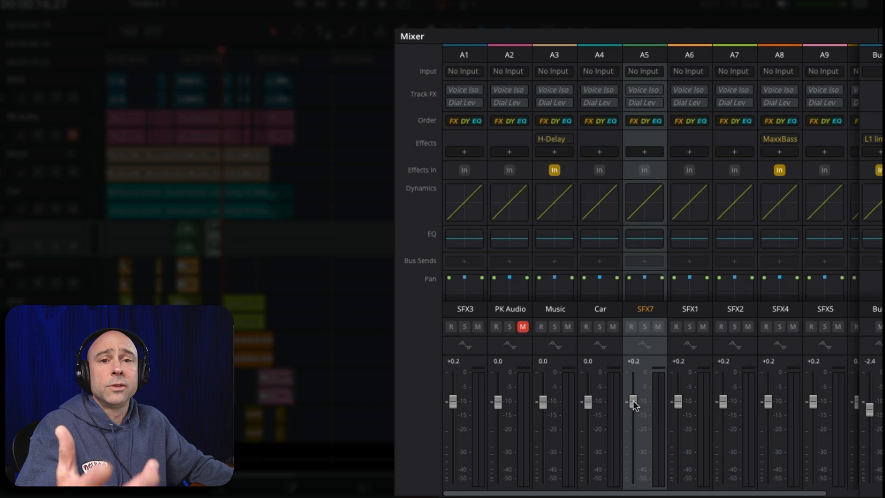
pyautogui.moveTo(632, 400); pyautogui.dragTo(628, 422)
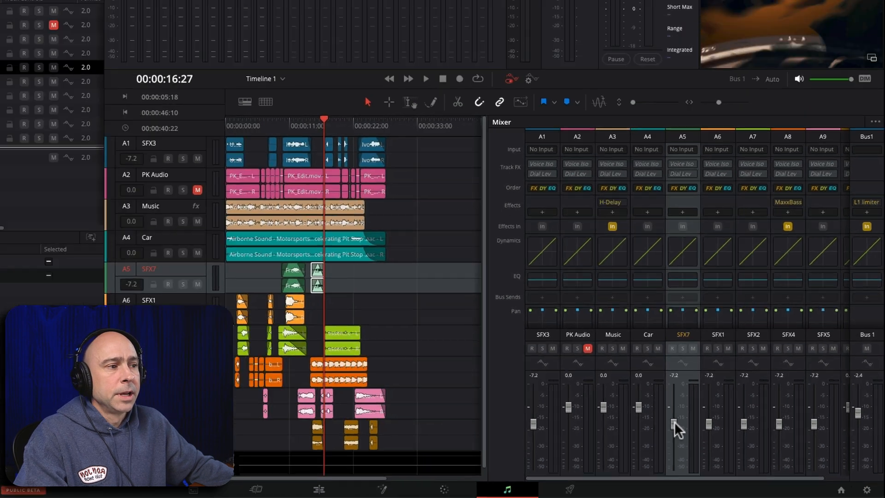
pyautogui.doubleClick(630, 423)
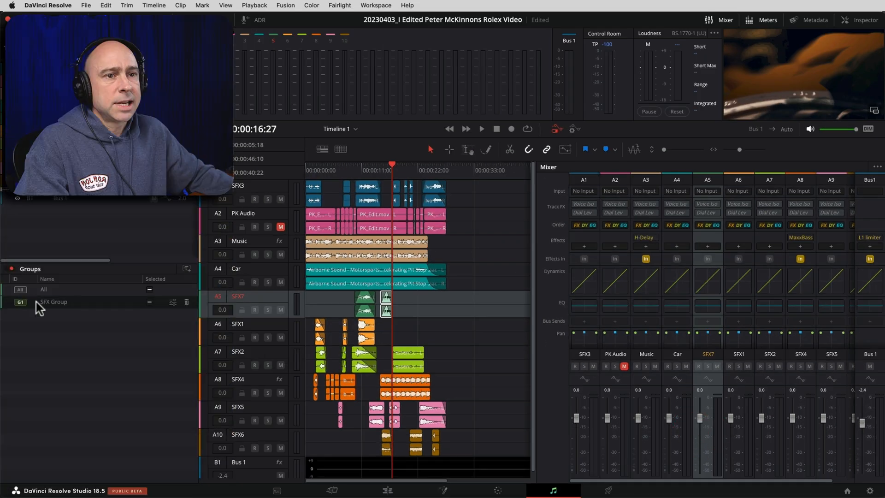
# Disable the SFX Group and set individual faders: SFX7 to about -8.3, SFX2 to +4.6, SFX4 to -5.7 and SFX3 to -20 dB.
pyautogui.click(20, 301)
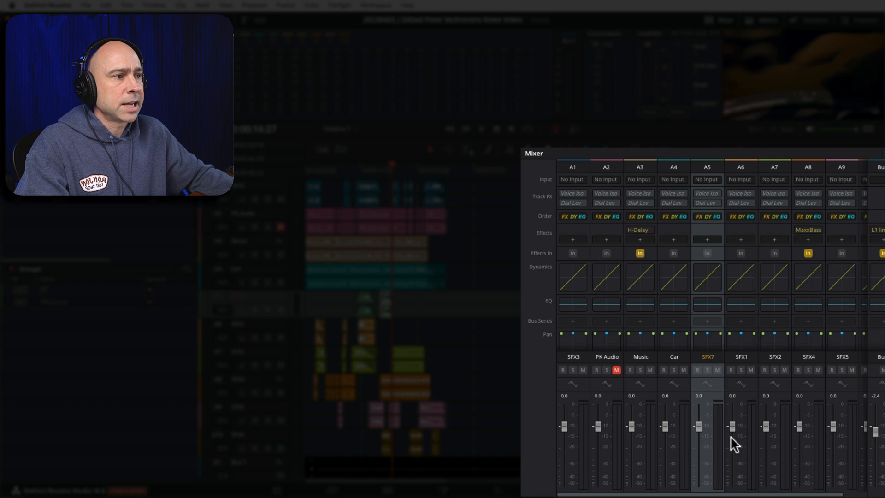
pyautogui.moveTo(698, 427); pyautogui.dragTo(699, 445)
pyautogui.moveTo(765, 425); pyautogui.dragTo(800, 439)
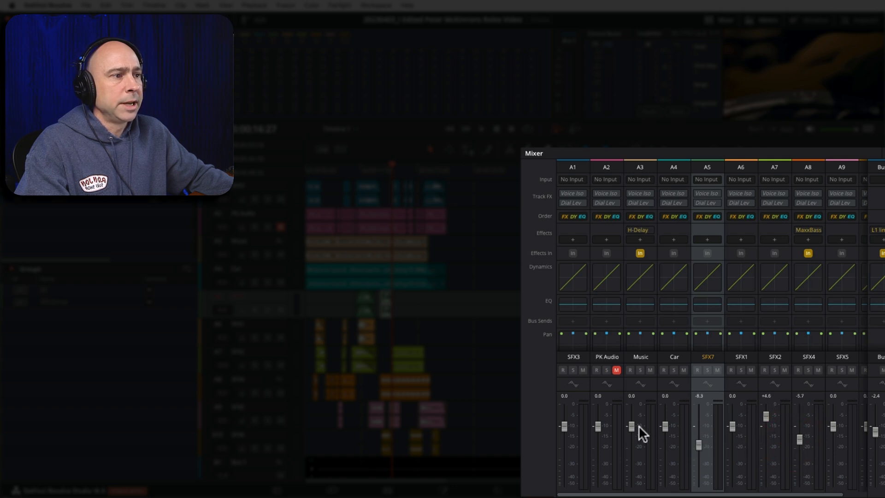
pyautogui.moveTo(563, 427); pyautogui.dragTo(563, 463)
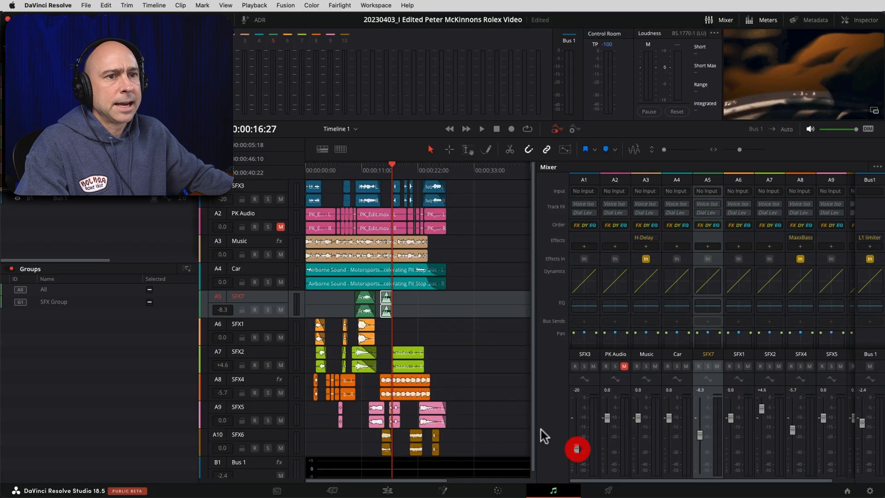
# Re-enable the SFX Group and test the linked faders from their offset levels by moving the SFX1 fader, ending at about -0.1 dB.
pyautogui.click(21, 302)
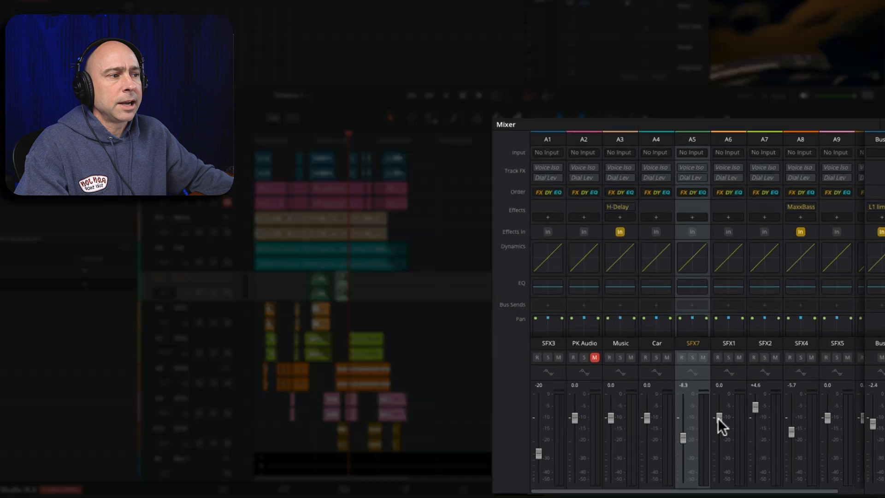
pyautogui.moveTo(732, 418); pyautogui.dragTo(677, 400)
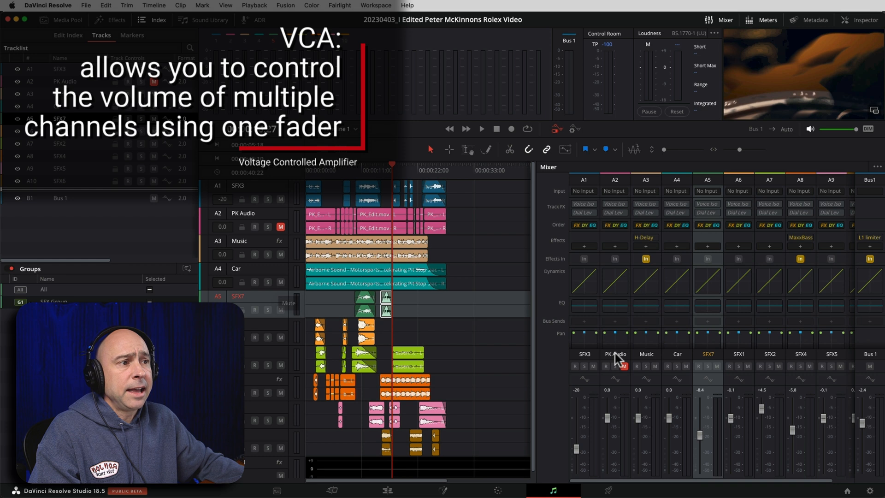
# Show the Edit and Mix Group row in the Mixer and raise the linked SFX3 fader to about -19 dB.
pyautogui.scroll(-2, 622, 322)
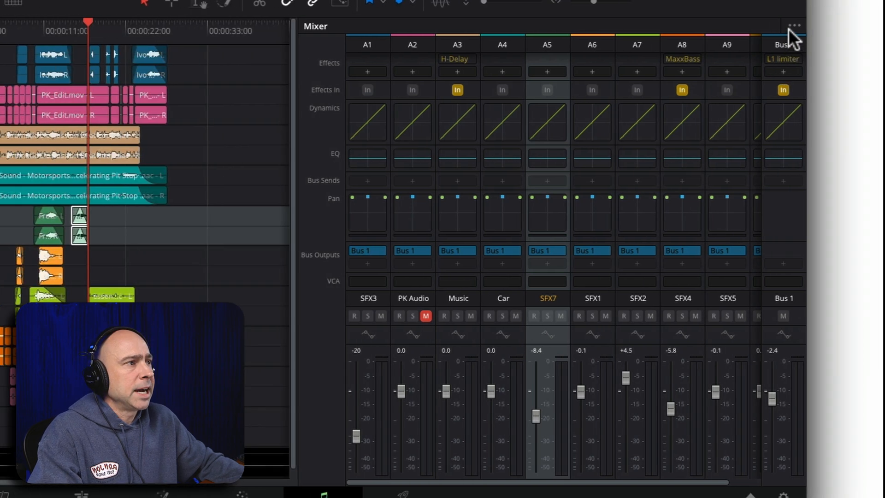
pyautogui.click(871, 25)
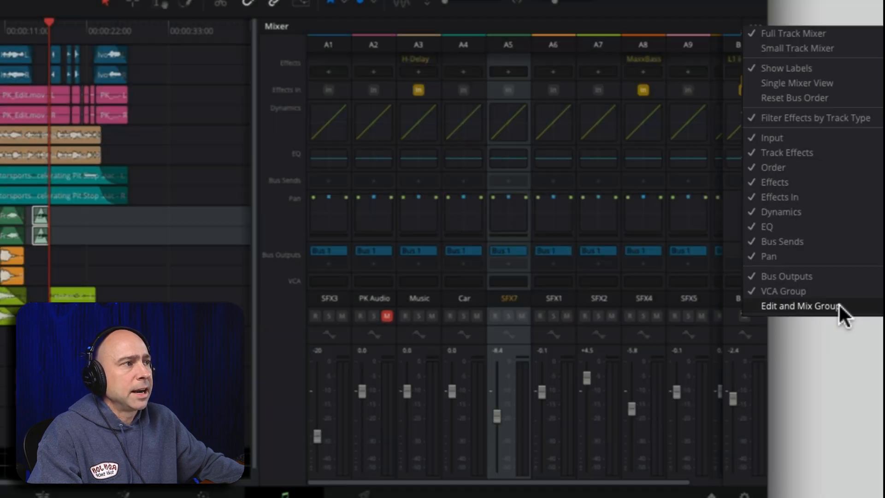
pyautogui.click(850, 355)
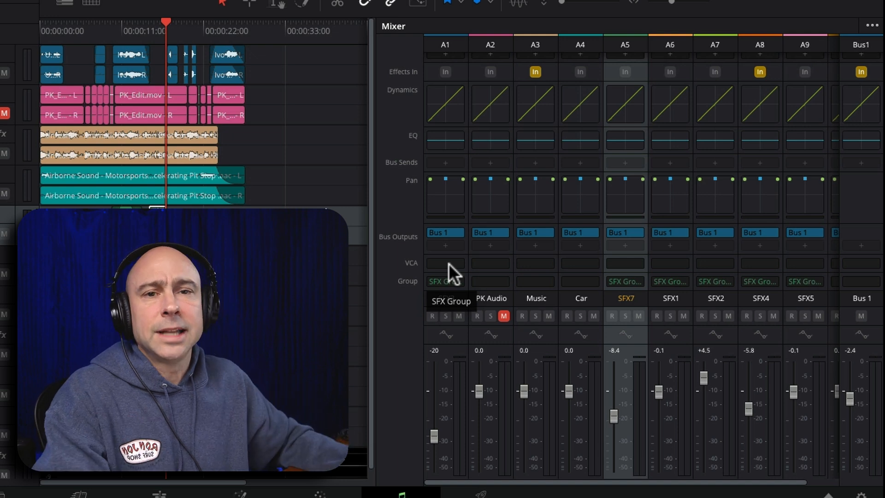
pyautogui.moveTo(434, 435)
pyautogui.mouseDown()
pyautogui.moveTo(435, 419)
pyautogui.moveTo(430, 433)
pyautogui.mouseUp()
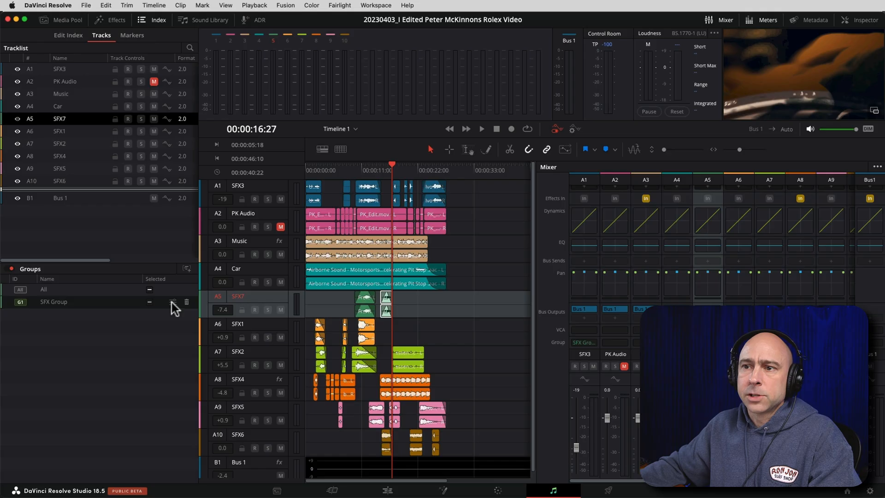
# Open the settings of the SFX Group for modification.
pyautogui.click(172, 302)
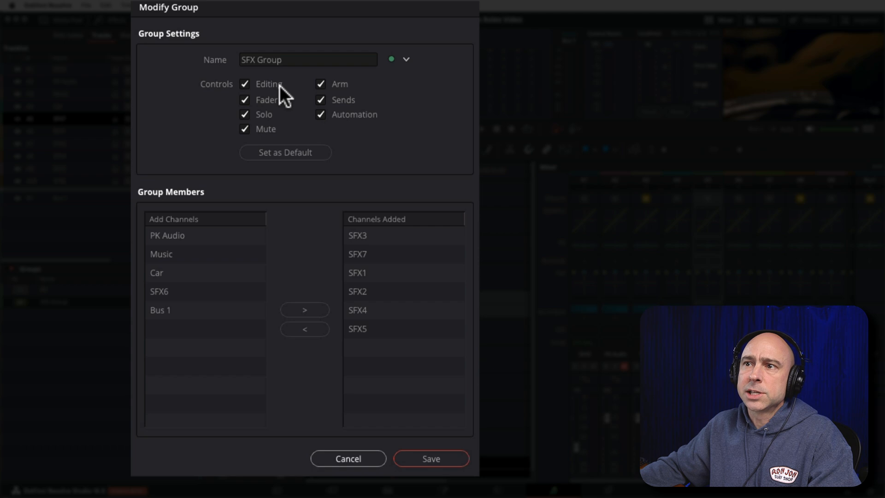